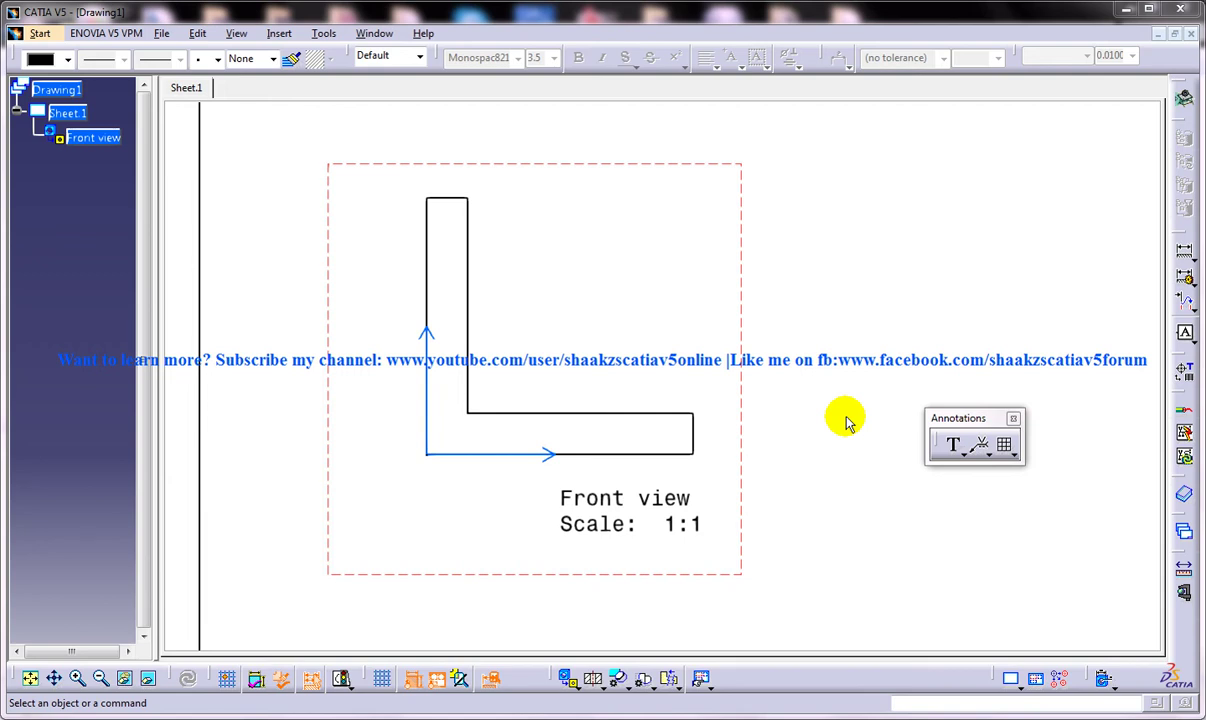
click(799, 275)
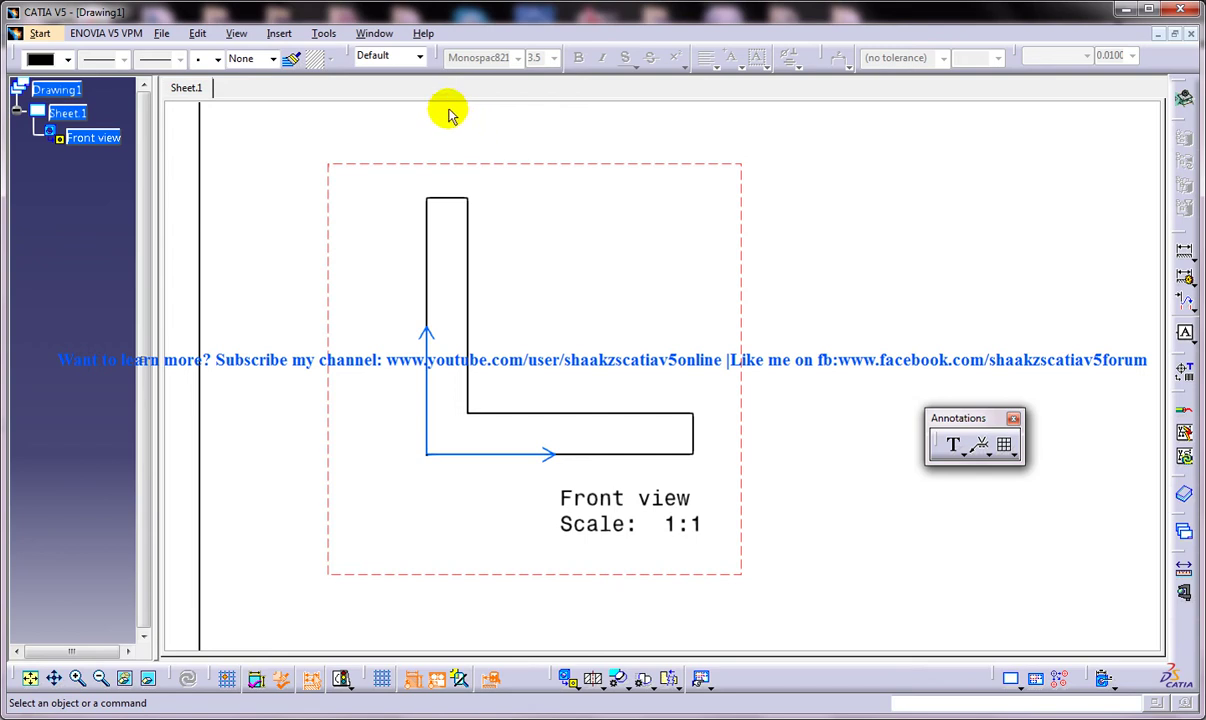
click(281, 34)
mouse_move(312, 161)
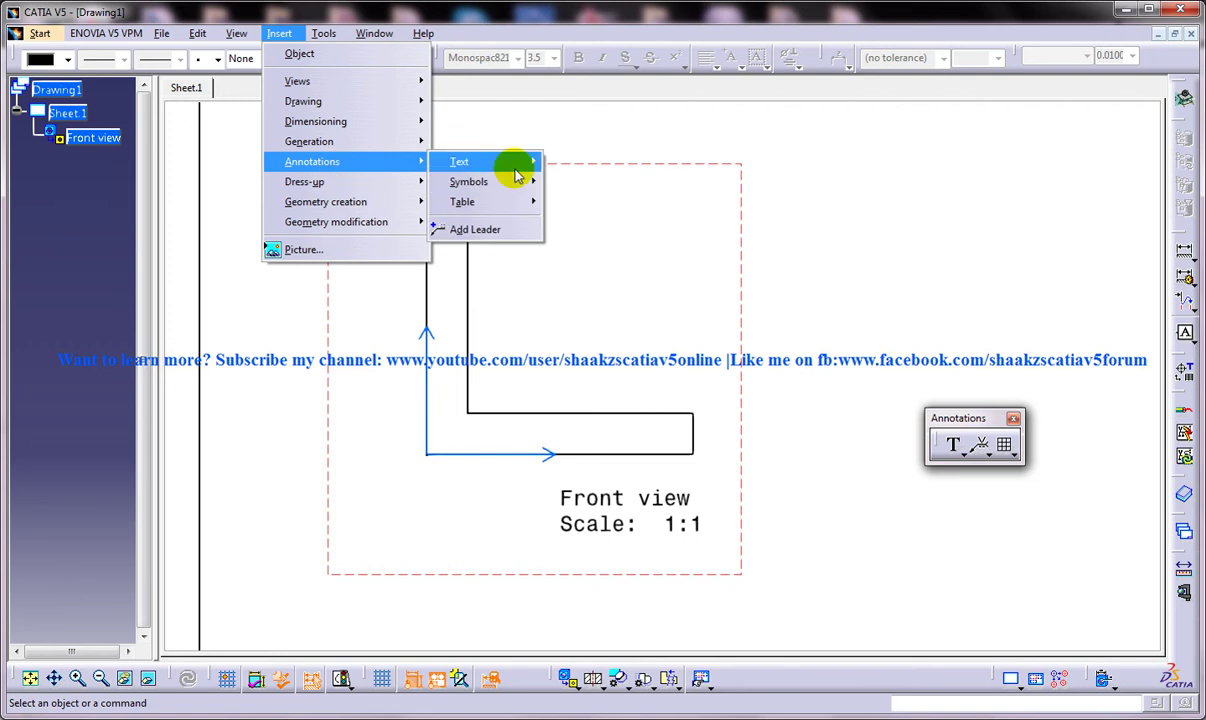
mouse_move(515, 182)
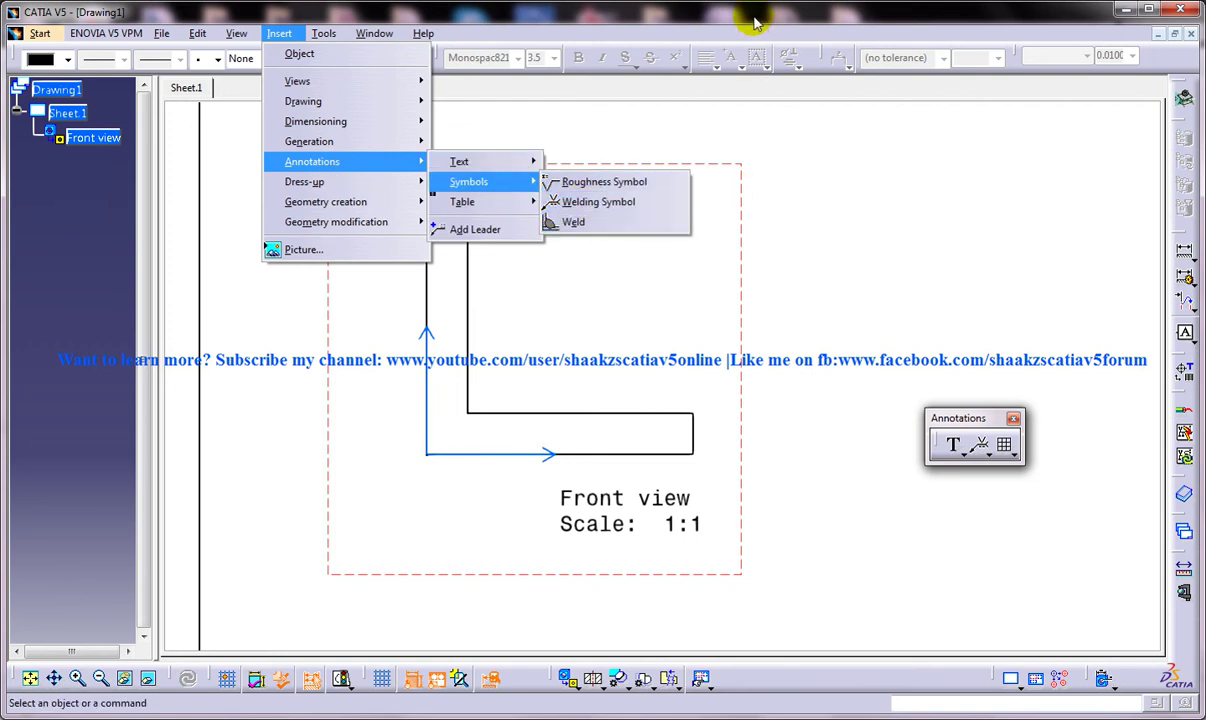
click(710, 20)
mouse_move(963, 427)
mouse_down()
mouse_move(955, 420)
mouse_move(963, 449)
mouse_up()
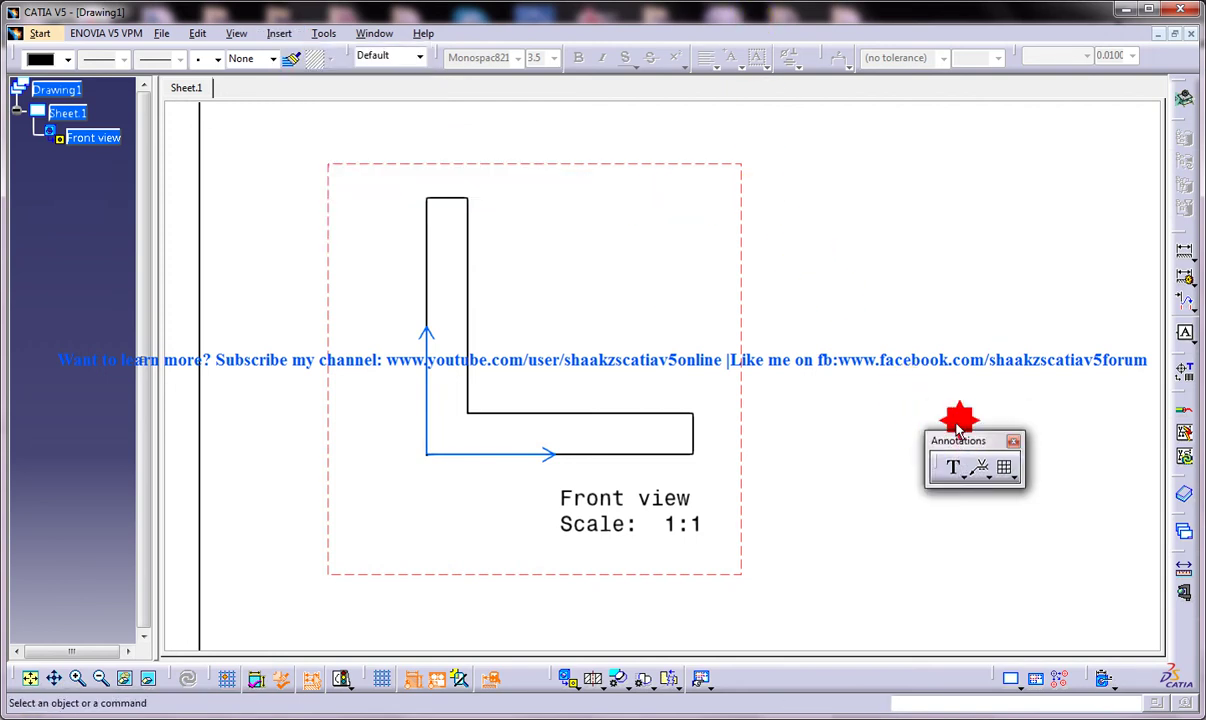
click(990, 479)
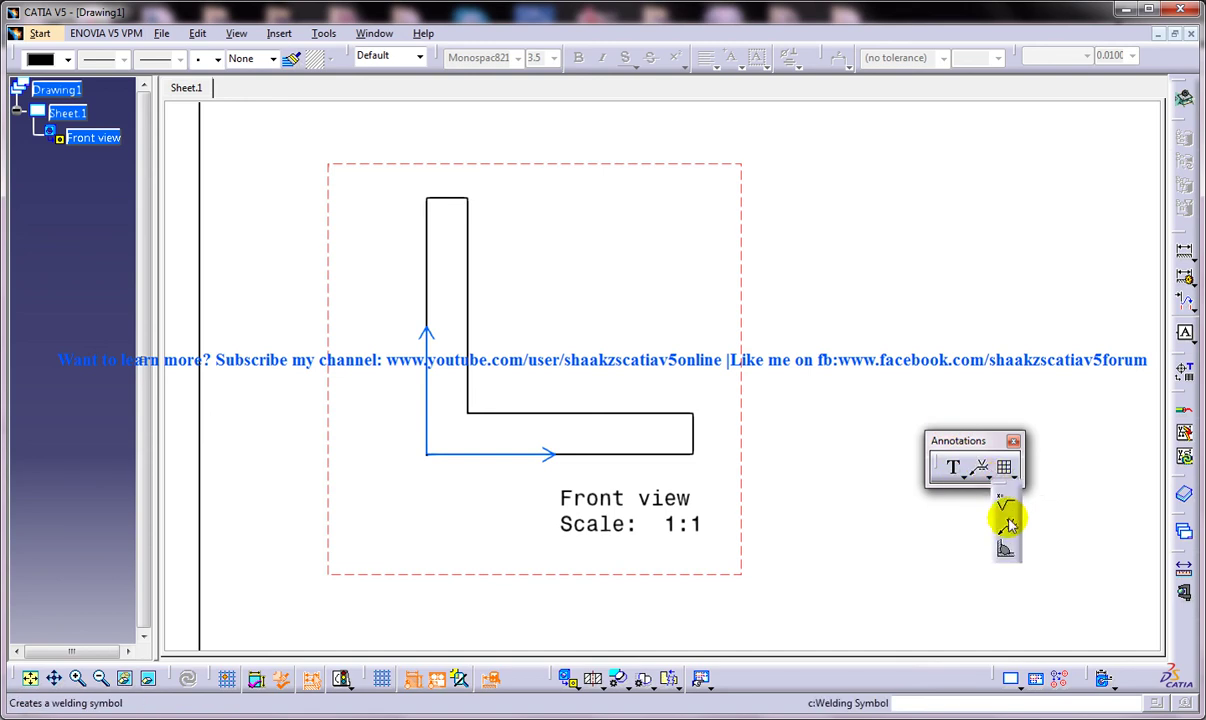
click(920, 662)
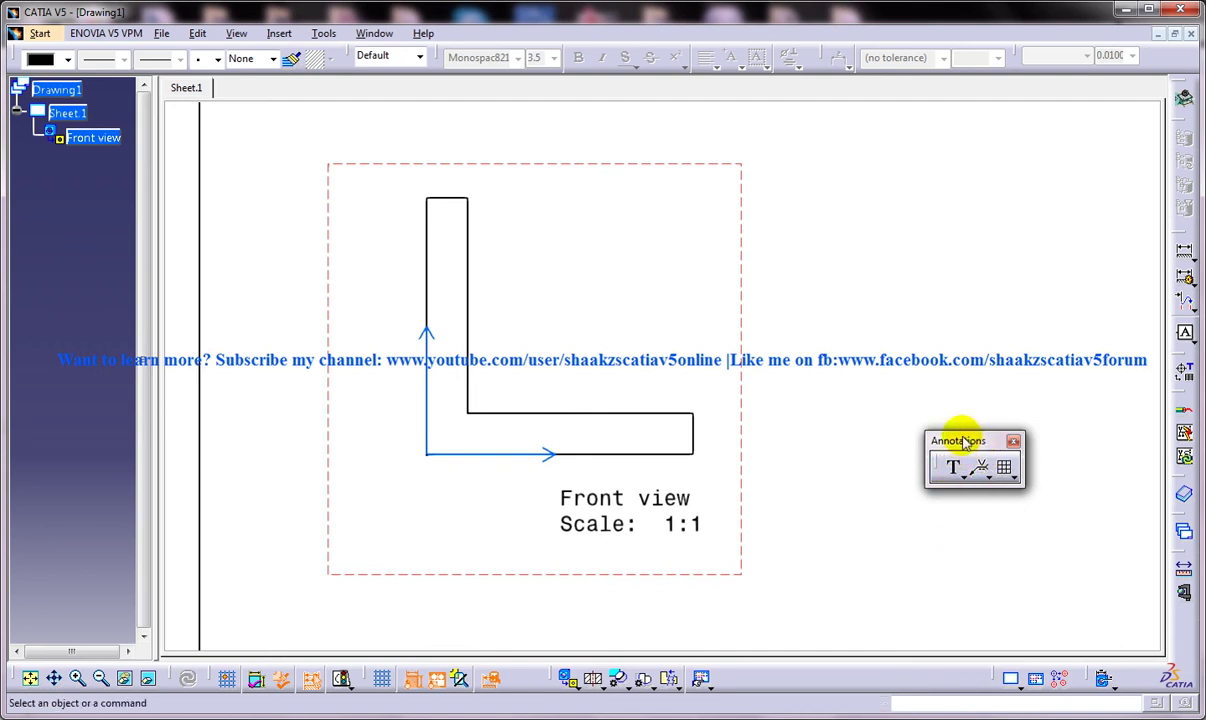
Step: Review the toolbar customization options for restoring toolbar contents and position, and close the dialog without changes
right_click(870, 678)
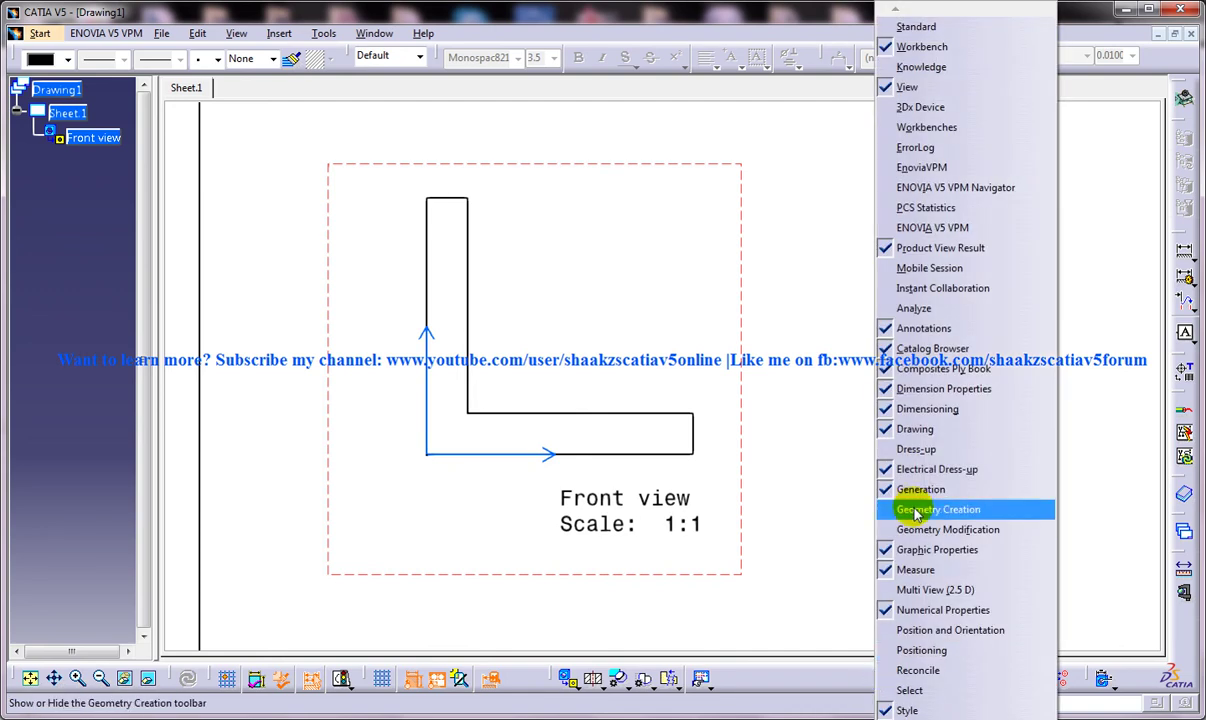
key(Escape)
right_click(869, 690)
scroll(893, 712, down, 3)
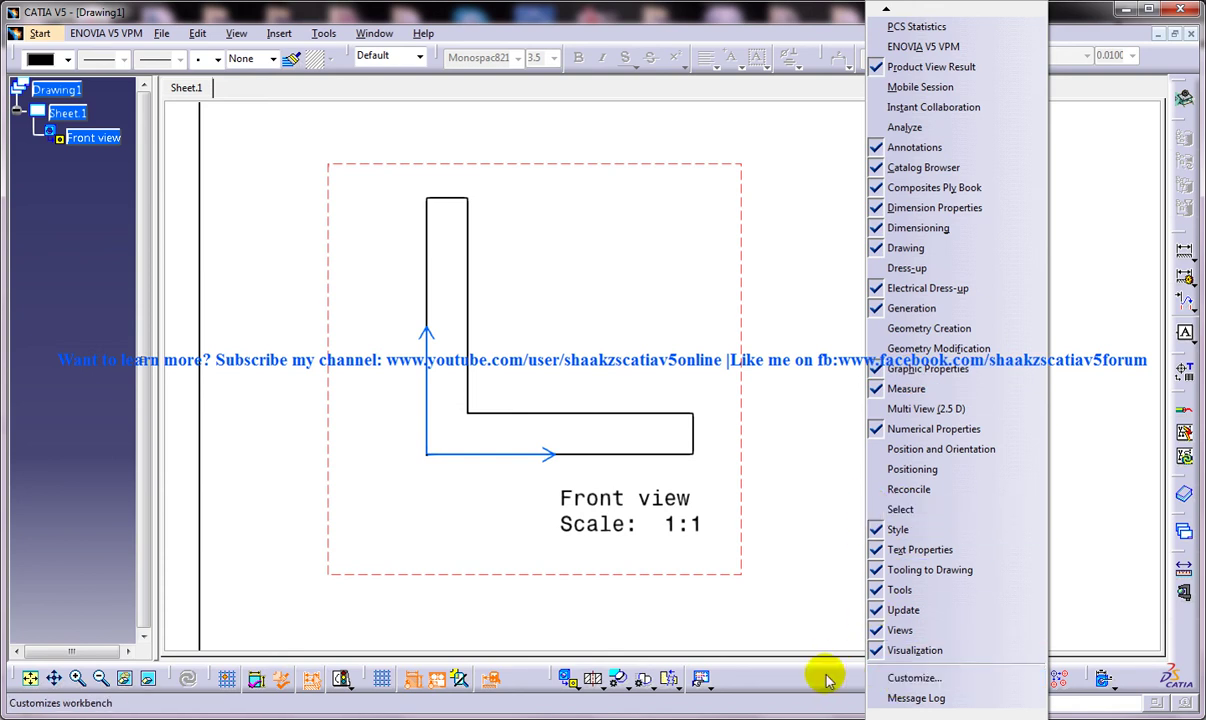
click(883, 681)
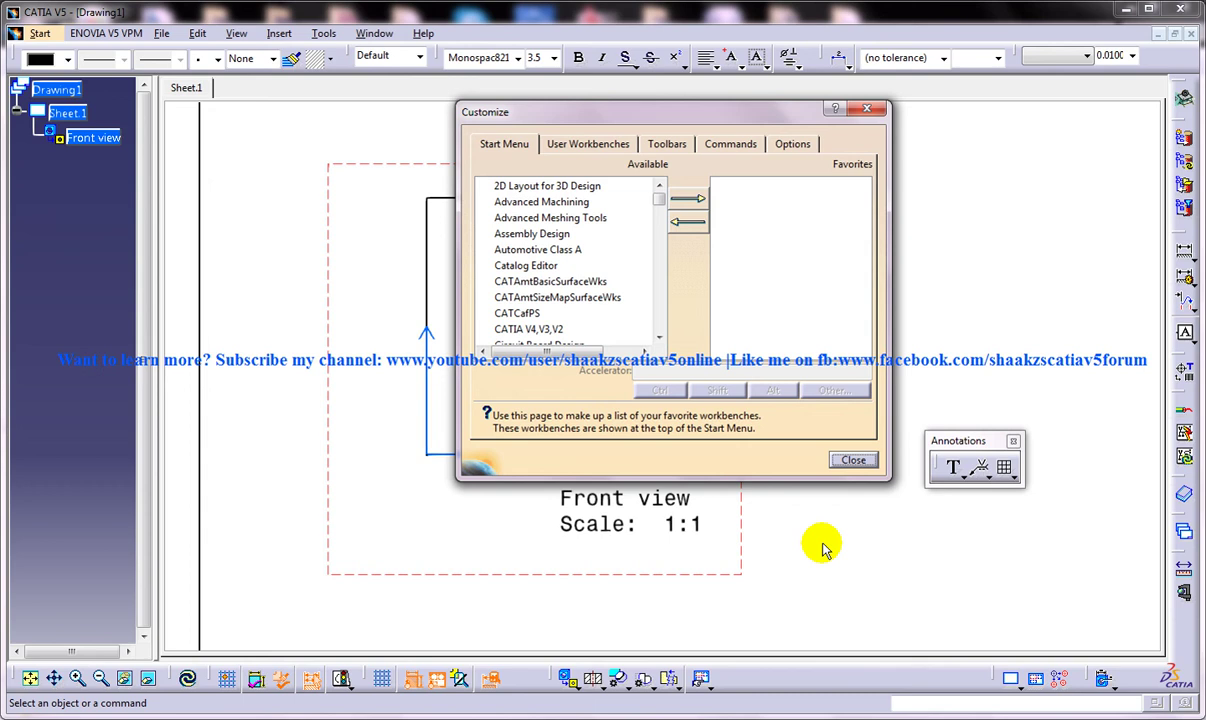
click(666, 145)
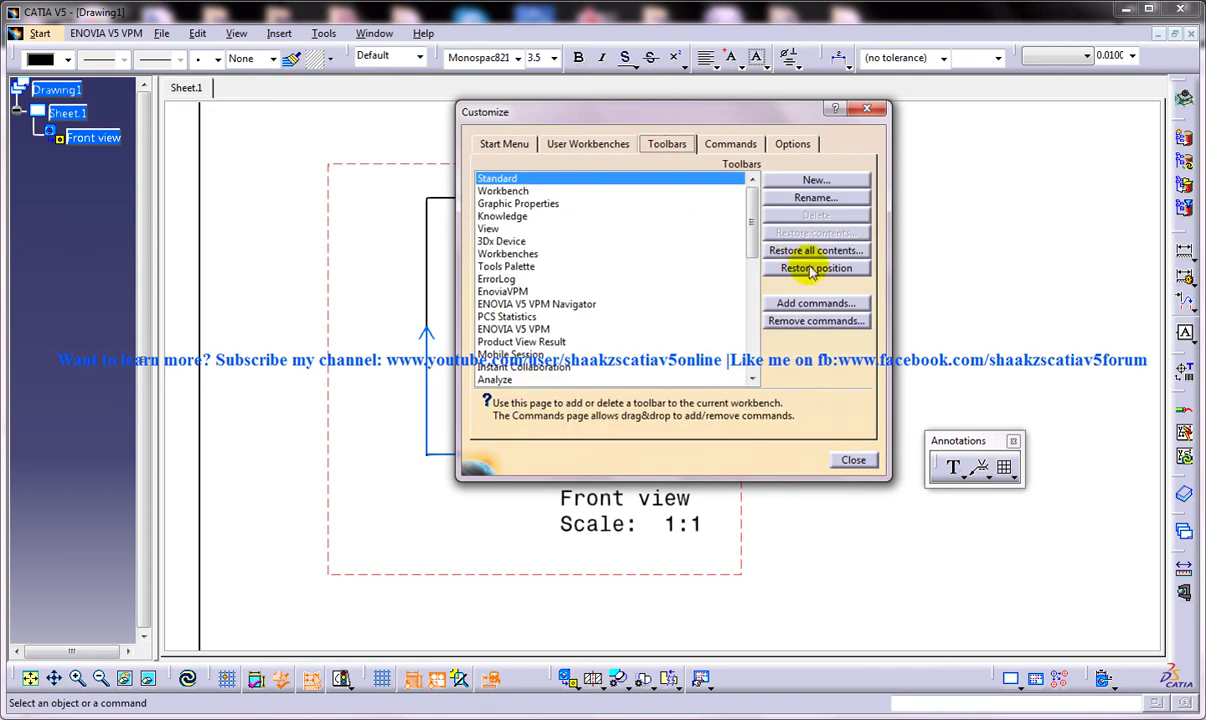
click(853, 460)
Step: Dock the floating Annotations toolbar and place a welding symbol at the L-profile's inner corner, between its inner vertical and horizontal edges
drag(945, 441, 958, 672)
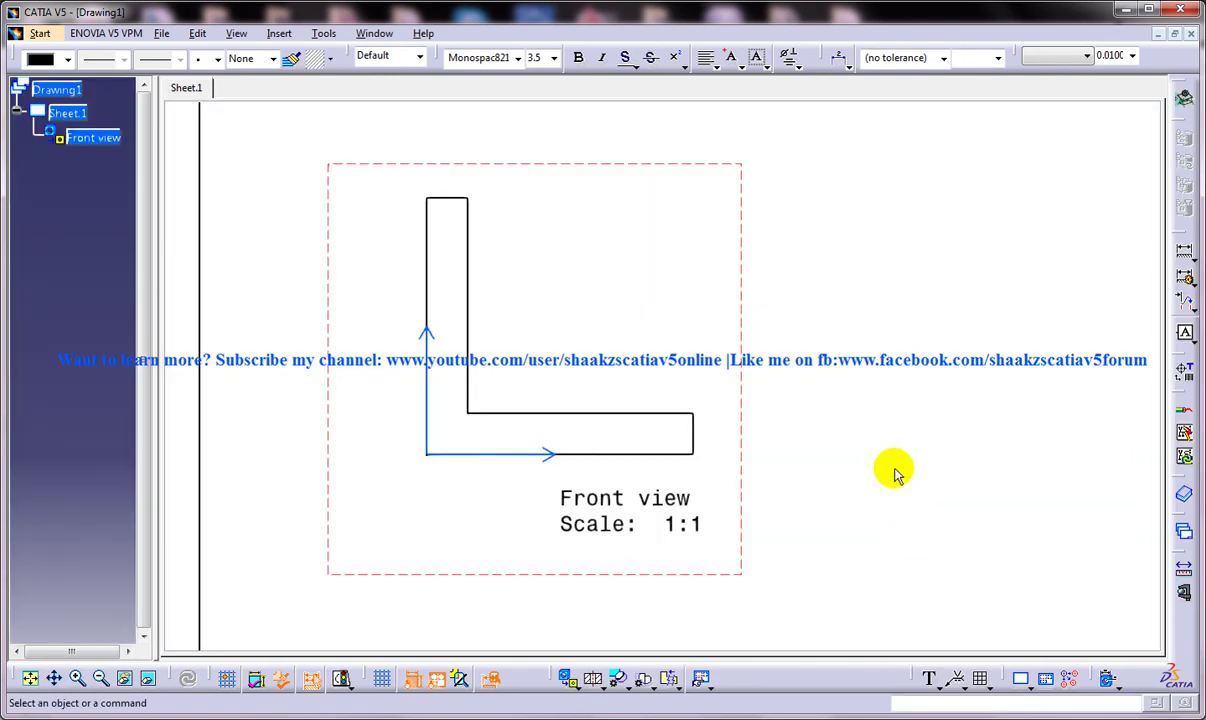
click(963, 689)
click(977, 677)
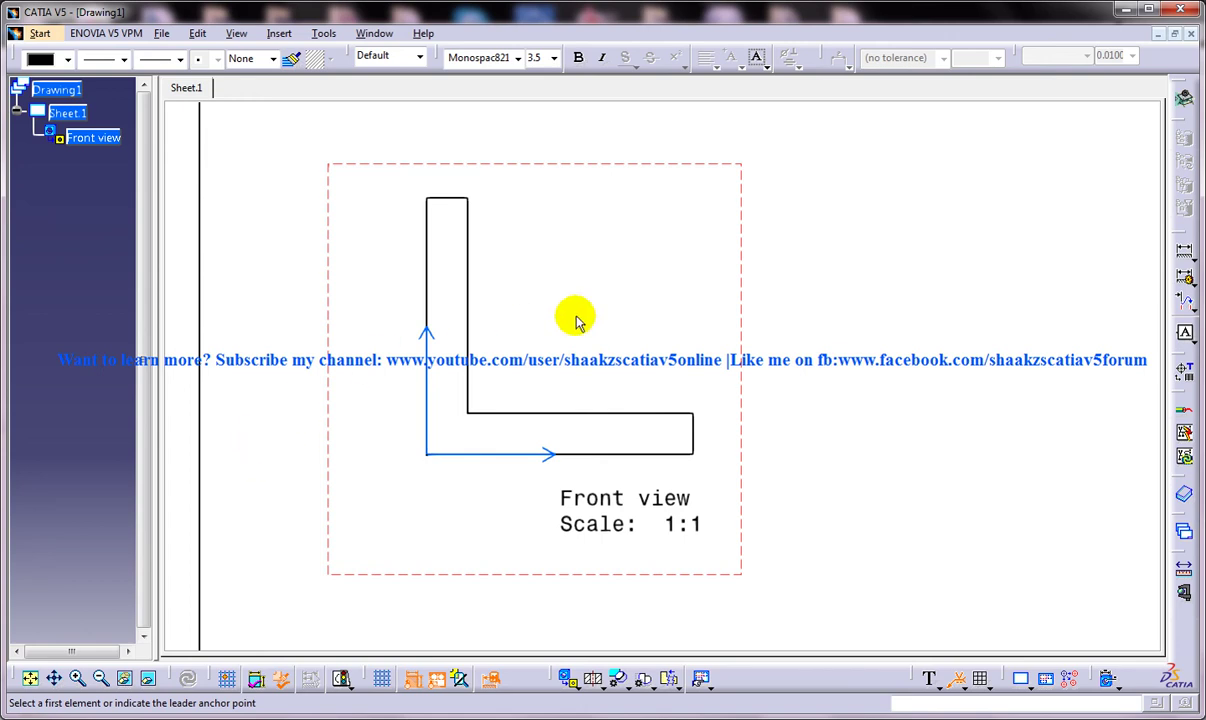
click(467, 331)
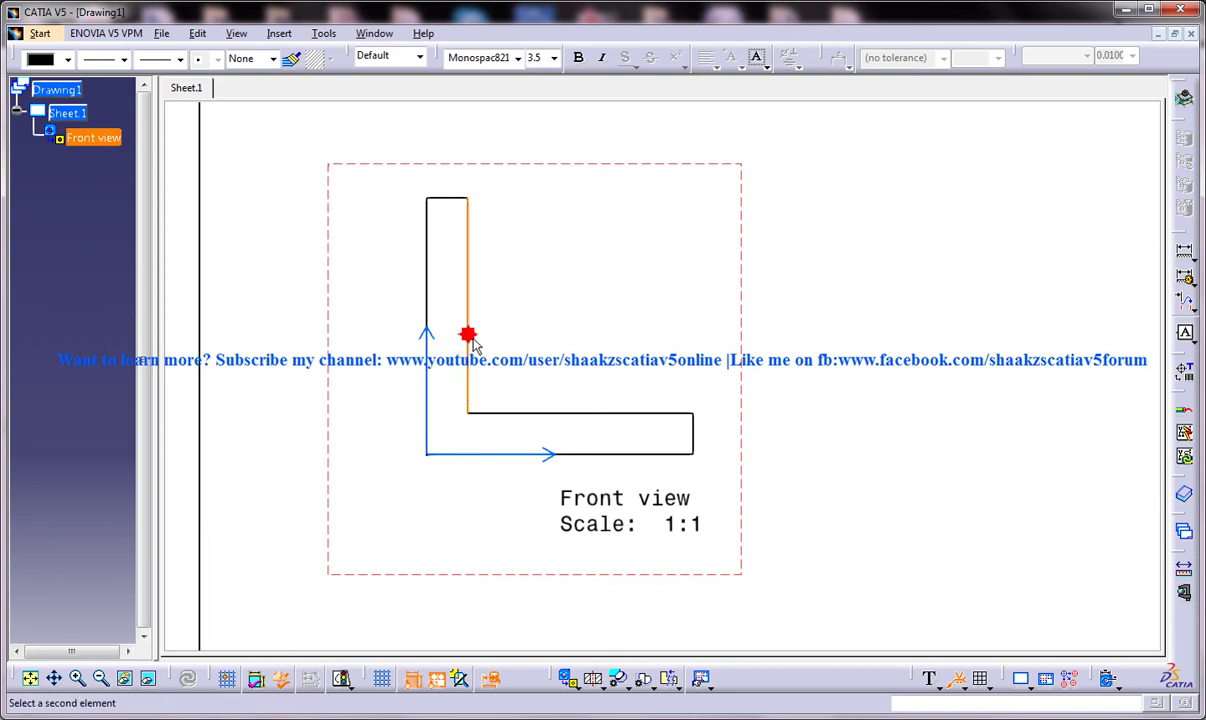
click(507, 414)
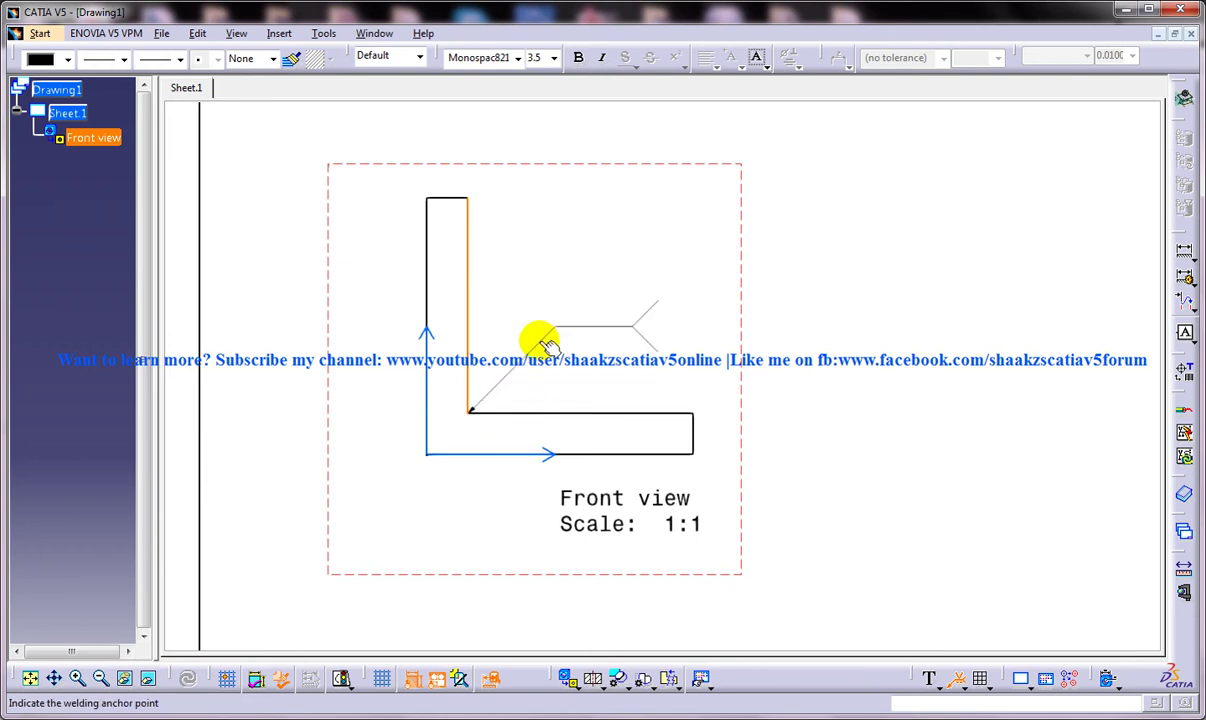
click(548, 345)
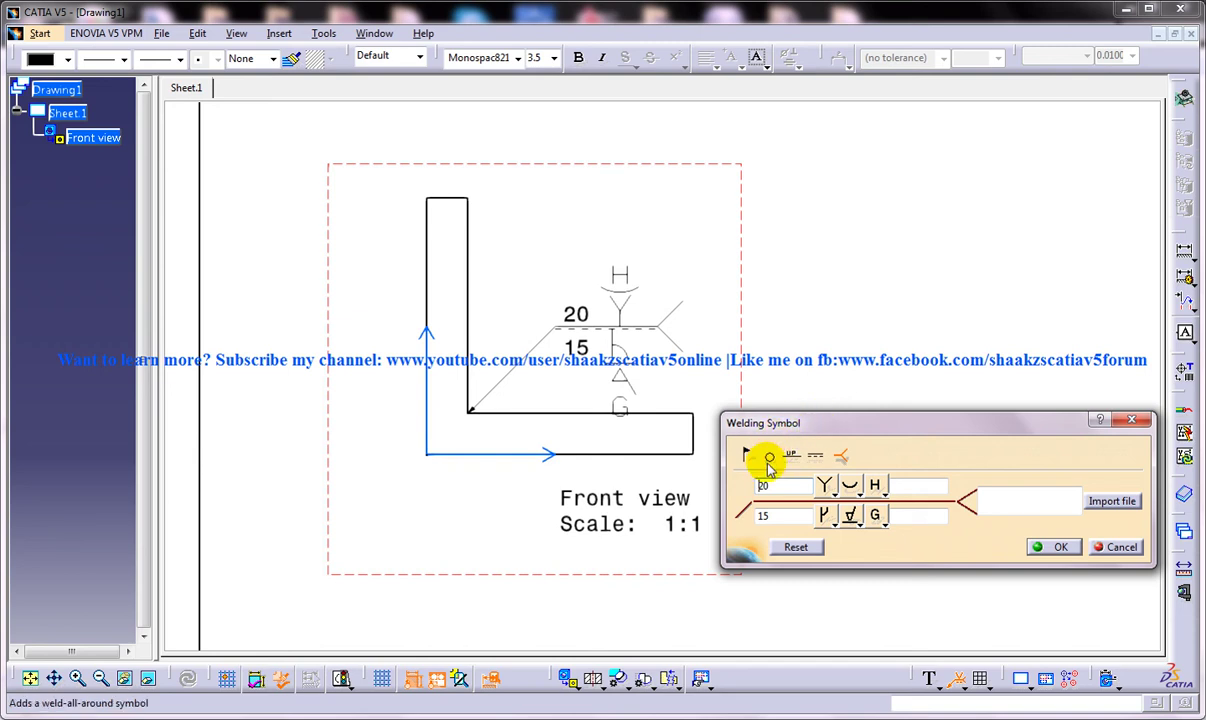
Step: Clear the weld size value below the welding symbol's reference line
click(660, 716)
click(783, 641)
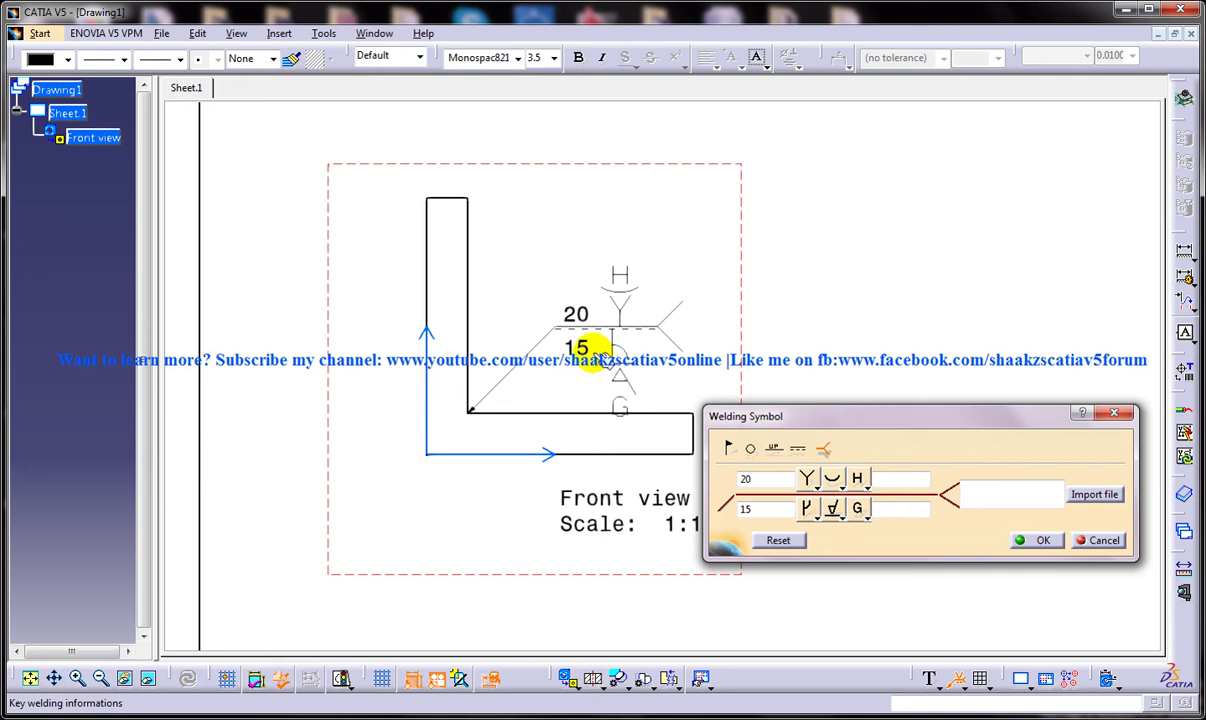
click(771, 511)
double_click(771, 511)
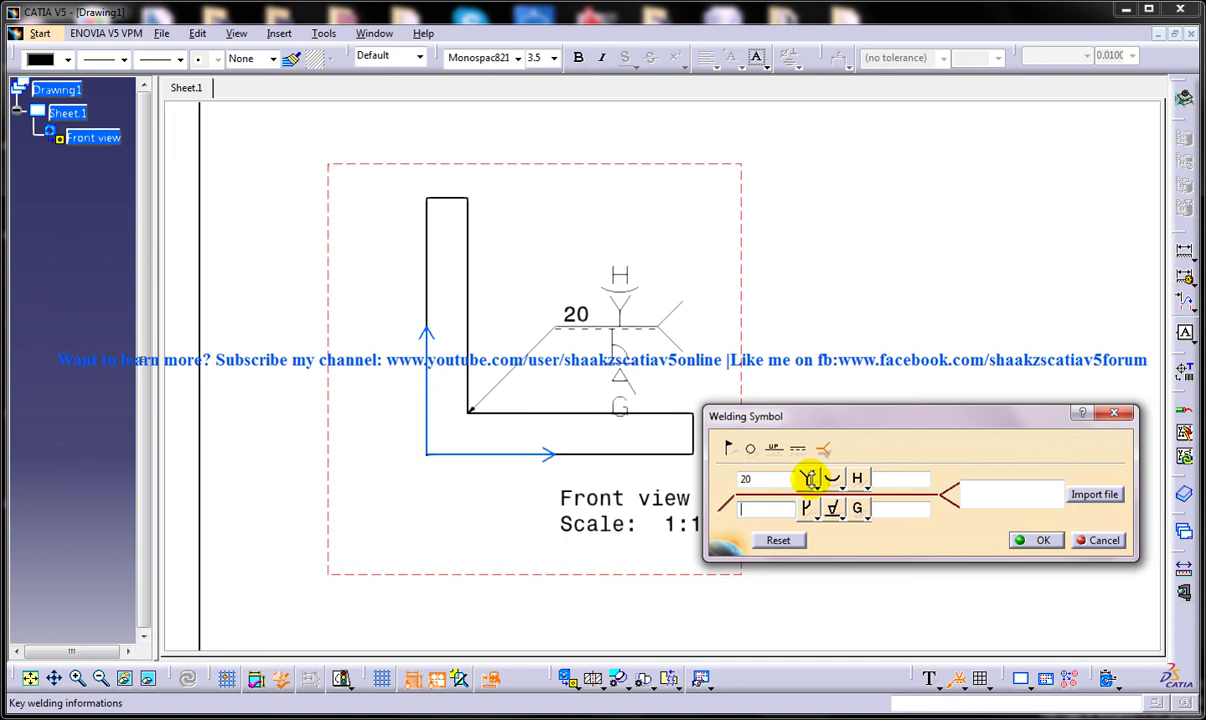
Step: Set the weld above the reference line to the single-U groove type with the anchor-shaped blended-toes contour
click(815, 484)
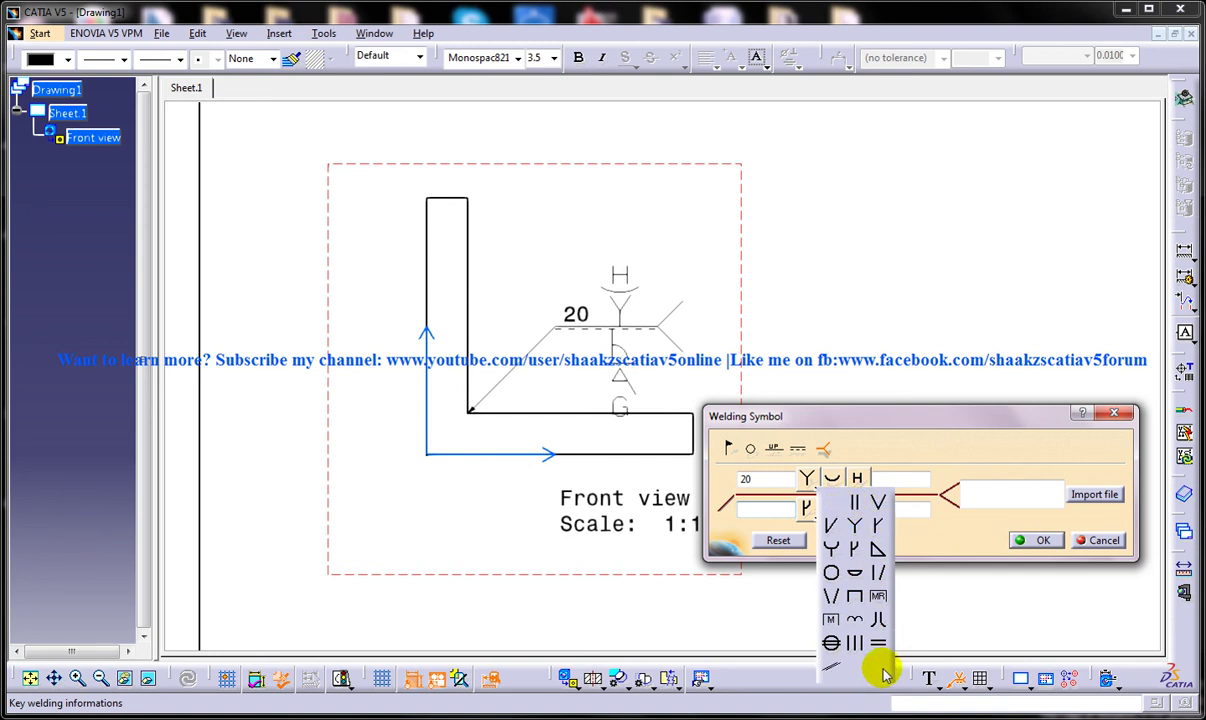
click(833, 550)
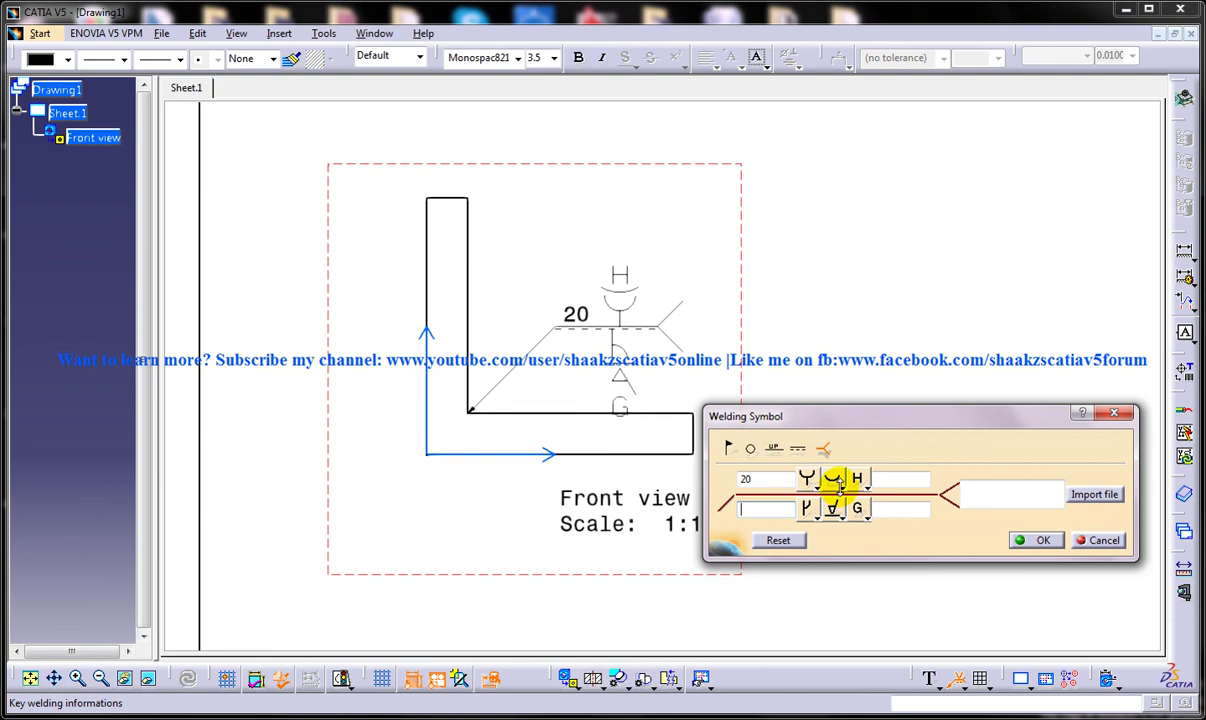
click(842, 490)
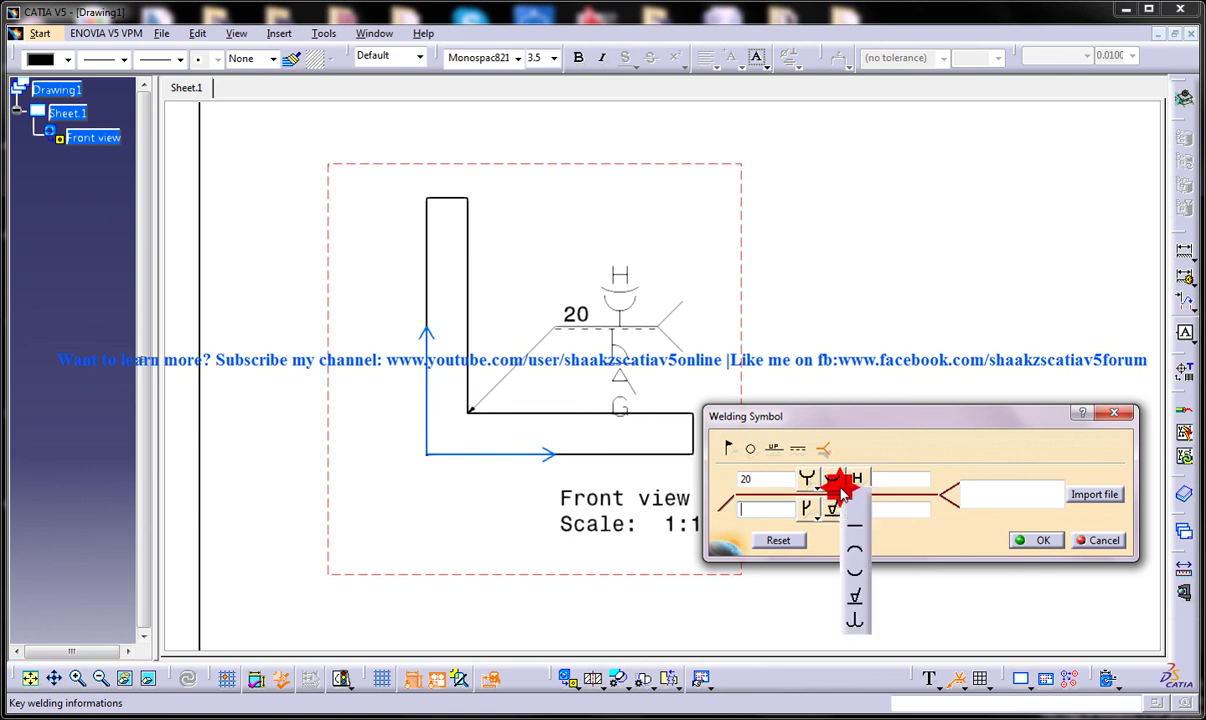
click(856, 621)
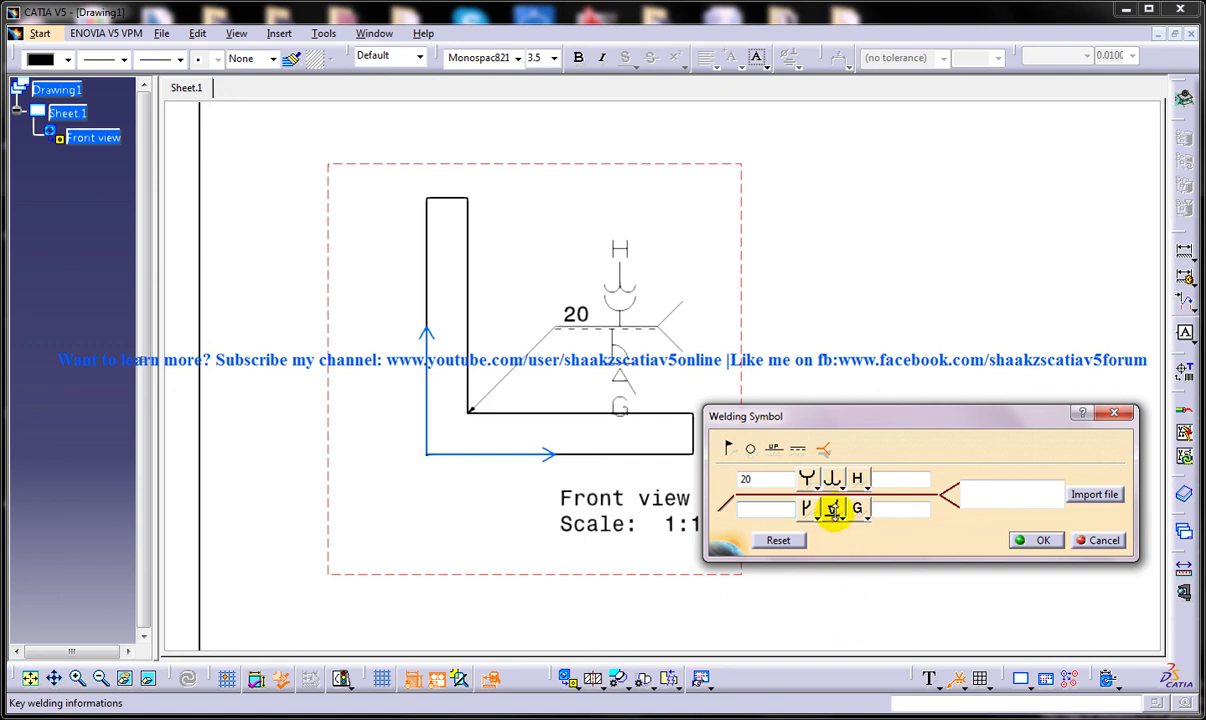
Step: Select H as the finish method for the weld above the reference line
click(888, 476)
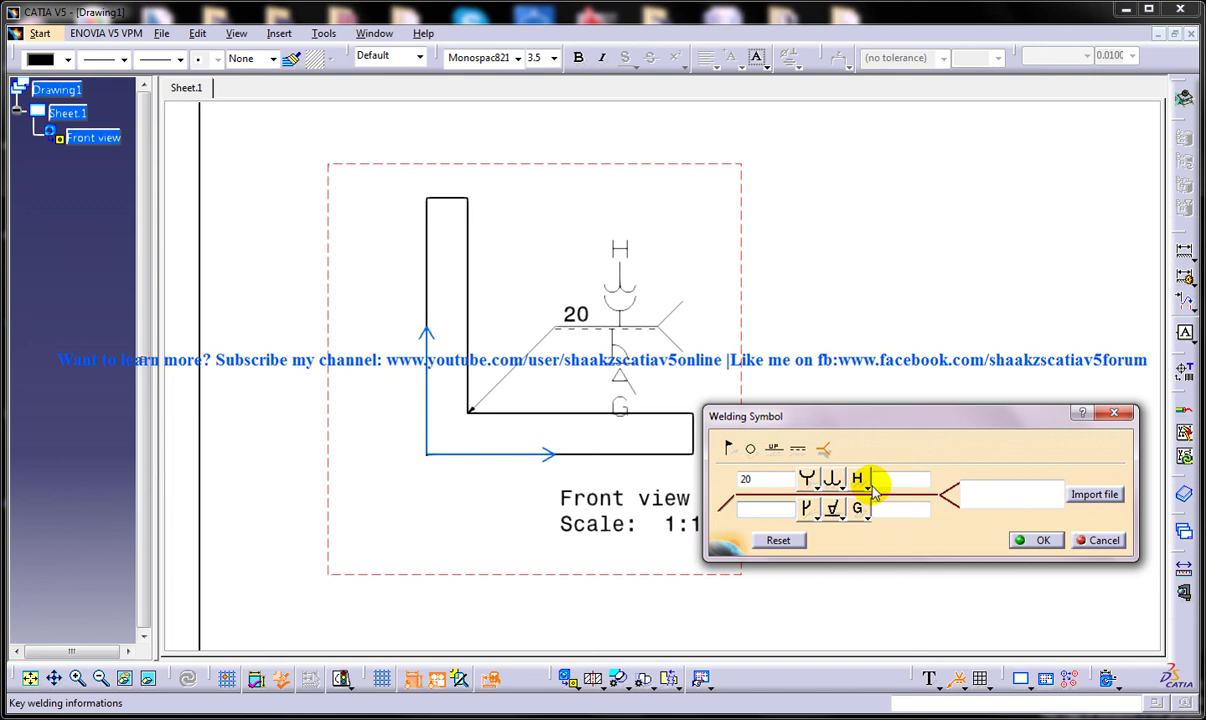
click(864, 480)
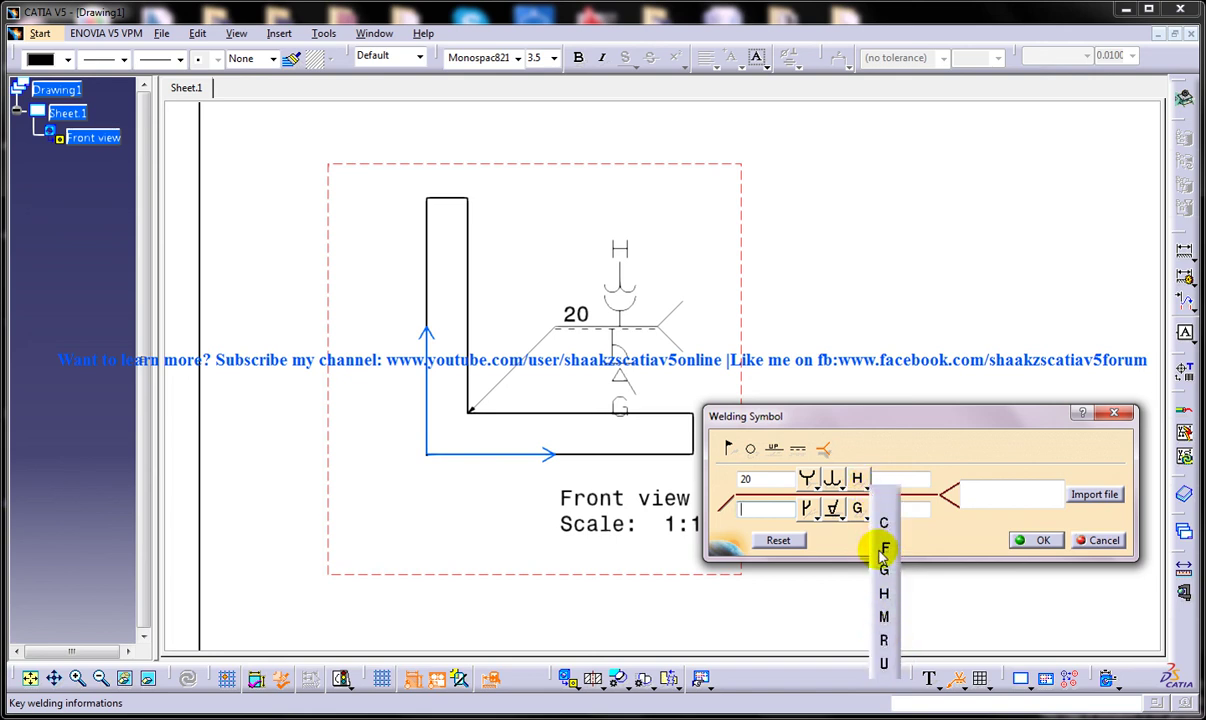
click(884, 593)
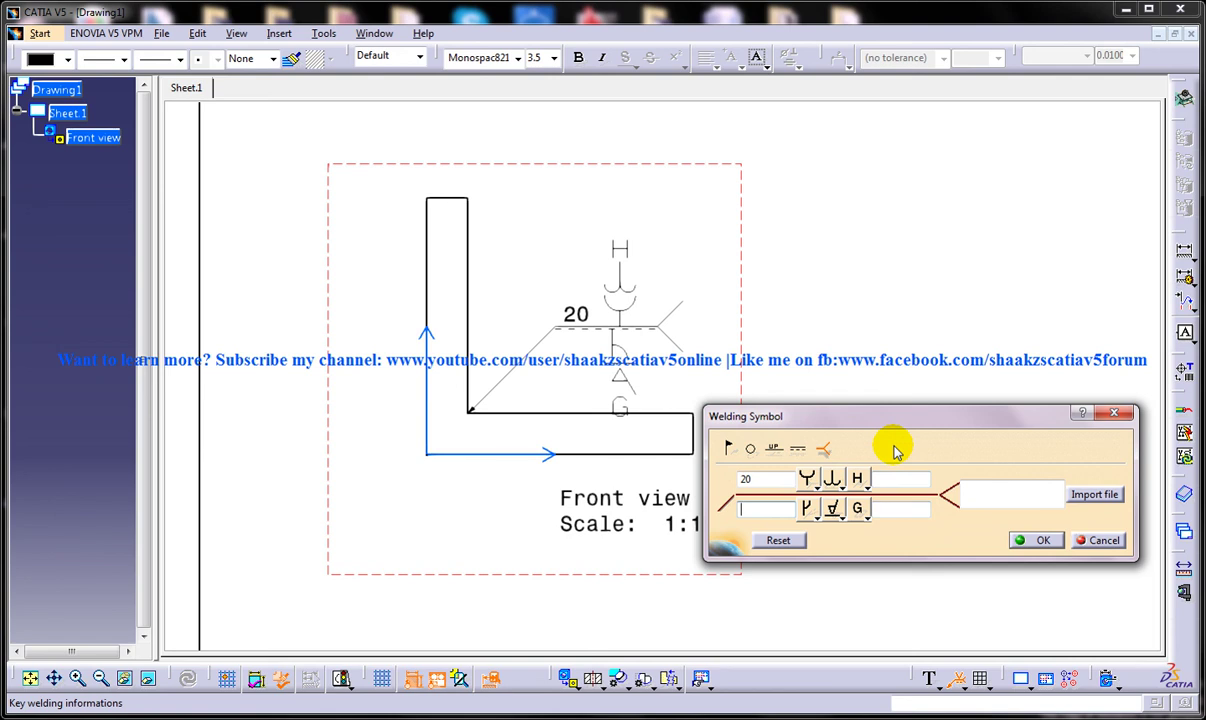
Step: Set the weld length above the reference line to 25 and create the welding symbol
click(964, 451)
click(898, 479)
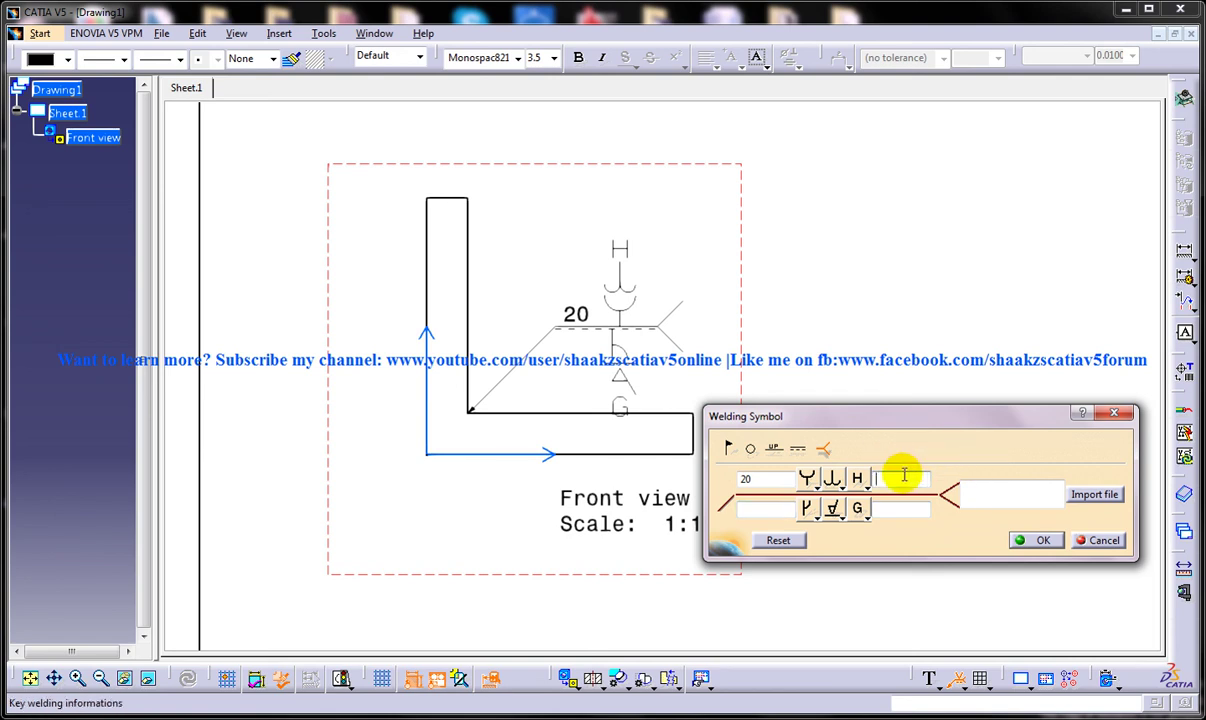
click(907, 474)
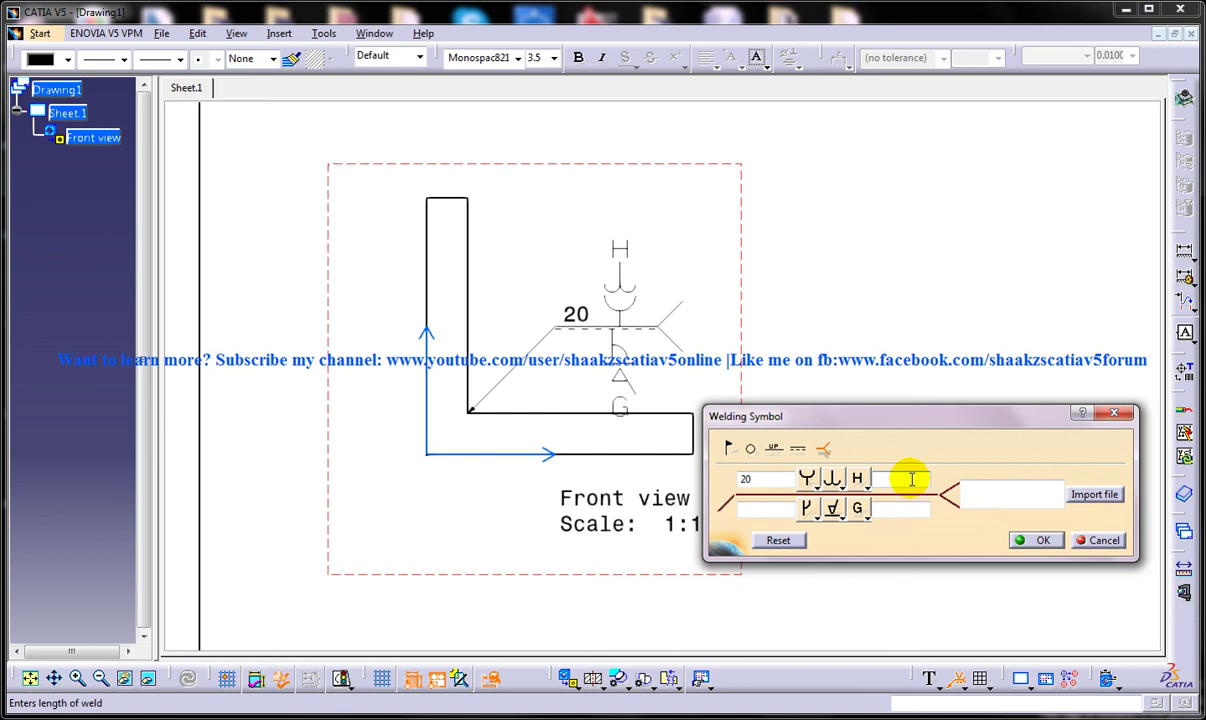
text(25)
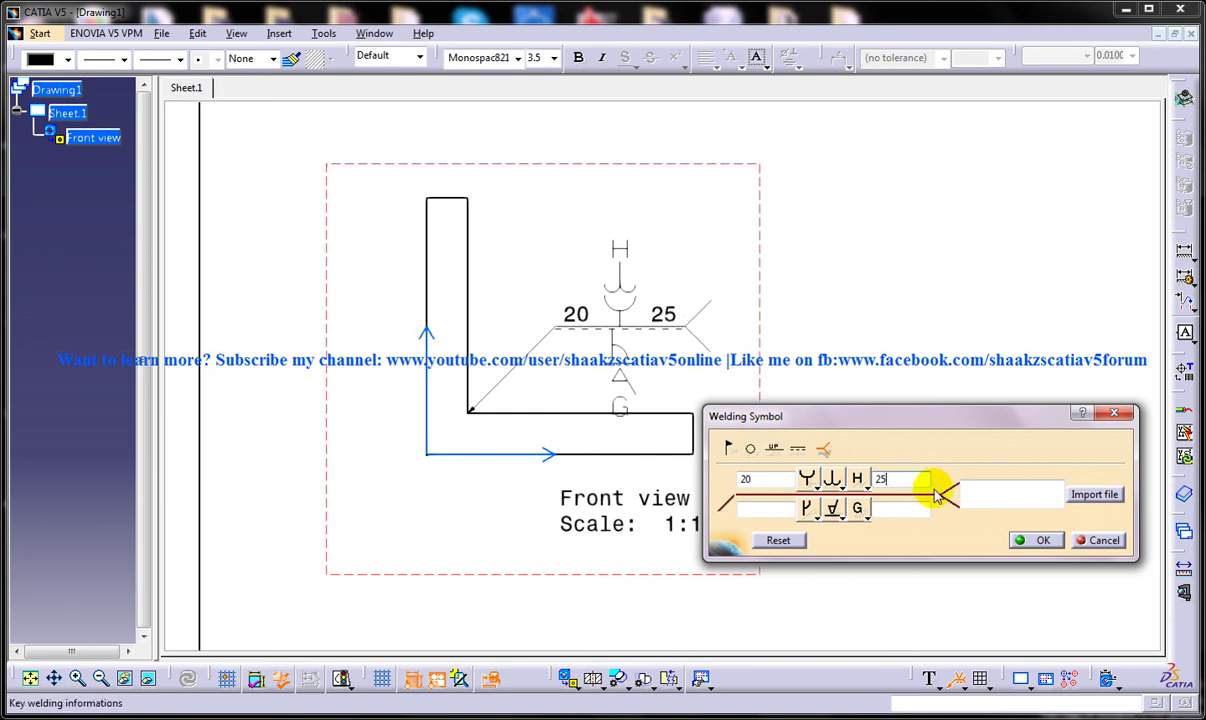
click(1030, 496)
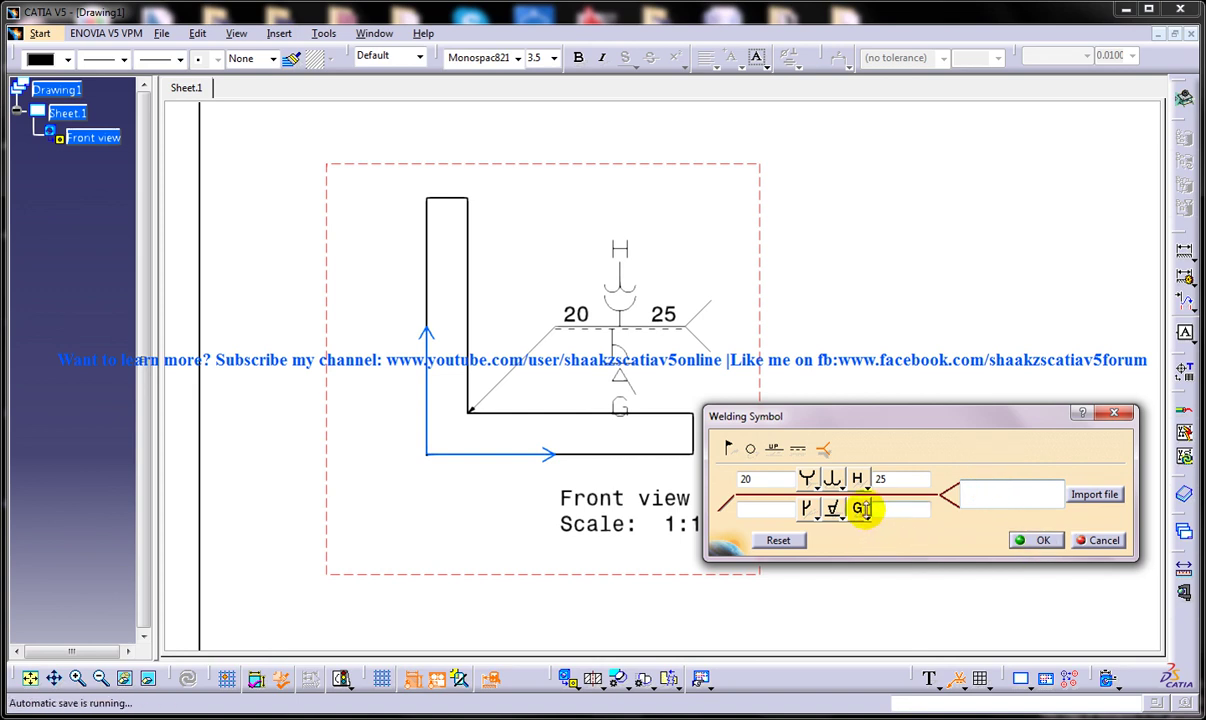
click(1041, 541)
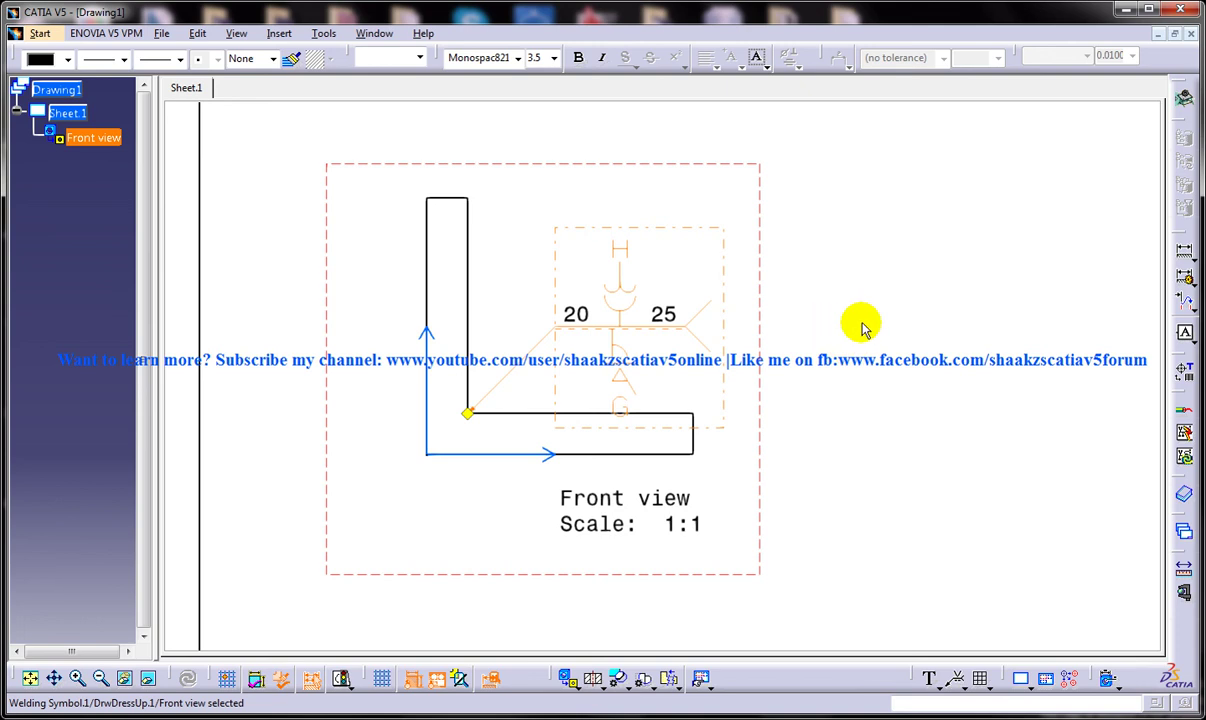
click(866, 323)
mouse_move(740, 358)
ctrl+middle_down()
mouse_move(722, 284)
mouse_move(727, 350)
mouse_move(765, 304)
mouse_move(797, 326)
ctrl+middle_up()
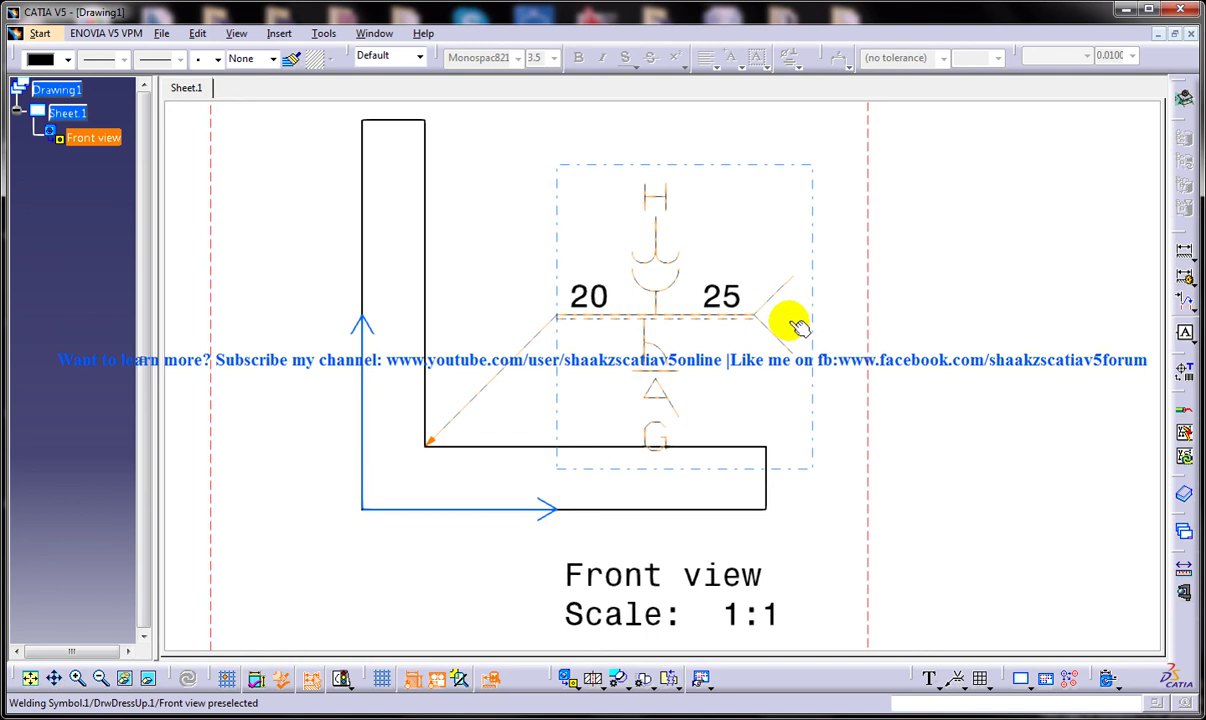